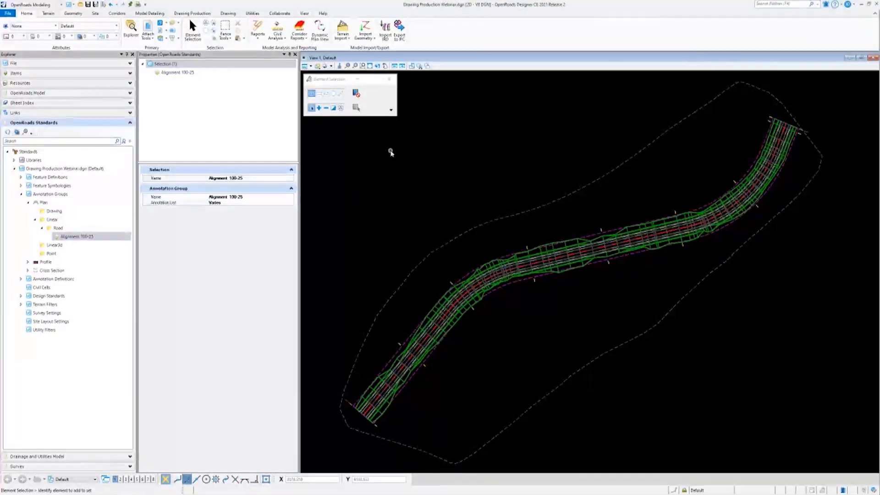
Show the Drawing Production tools, keeping the workflow set to OpenRoads Modeling.
{"action": "left_click", "coordinate": [192, 13]}
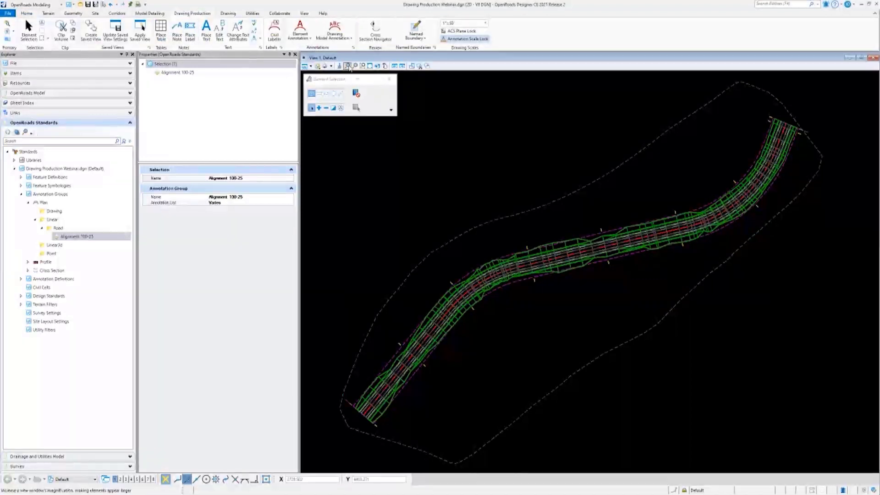
{"action": "left_click", "coordinate": [54, 6]}
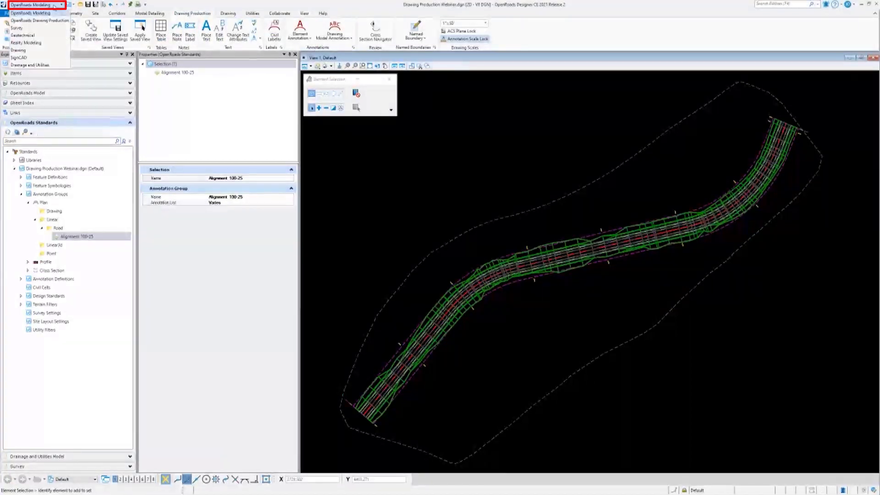
{"action": "left_click", "coordinate": [28, 13]}
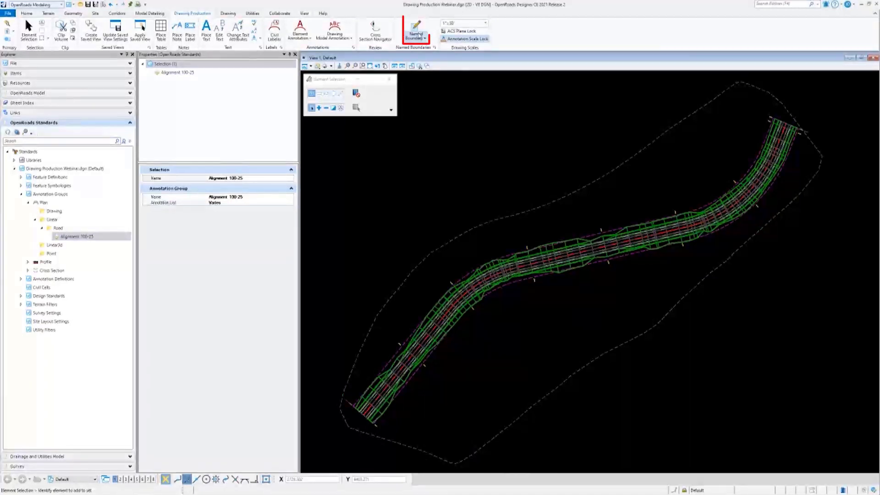
Start Named Boundary placement and change the boundary type from Civil Profile to Civil Plan.
{"action": "left_click", "coordinate": [417, 32]}
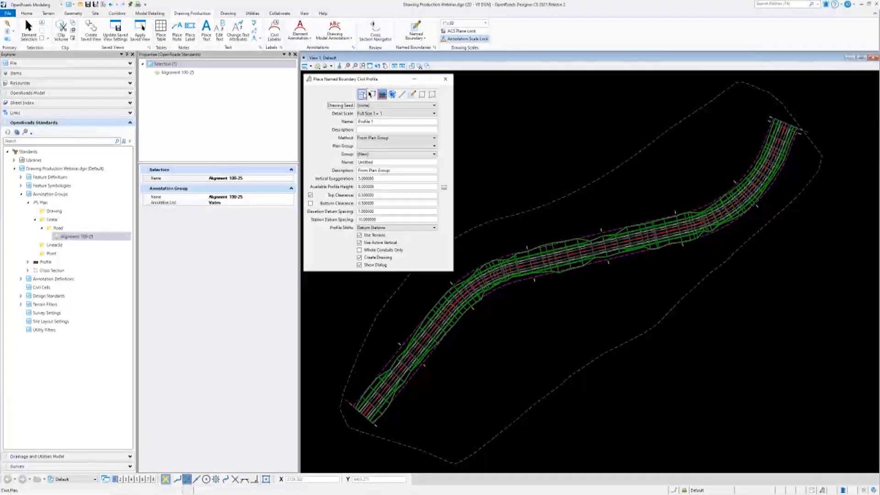
{"action": "left_click", "coordinate": [362, 95]}
{"action": "left_click", "coordinate": [362, 95]}
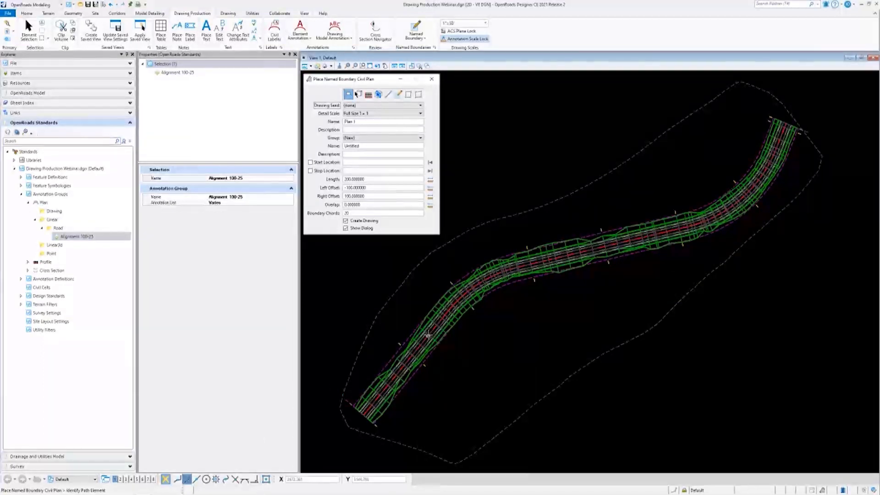
Use the GeomBL alignment as the boundary path, with the start location at 0+00.00.
{"action": "left_click", "coordinate": [437, 315]}
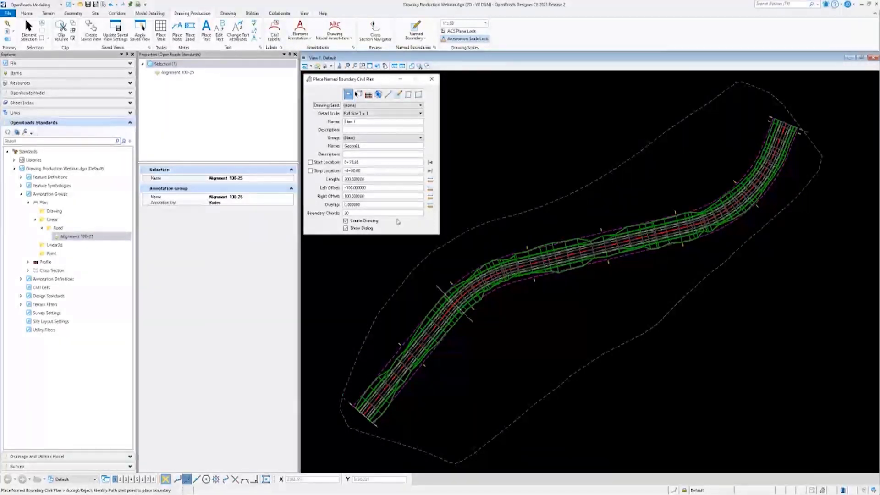
{"action": "left_click", "coordinate": [454, 304]}
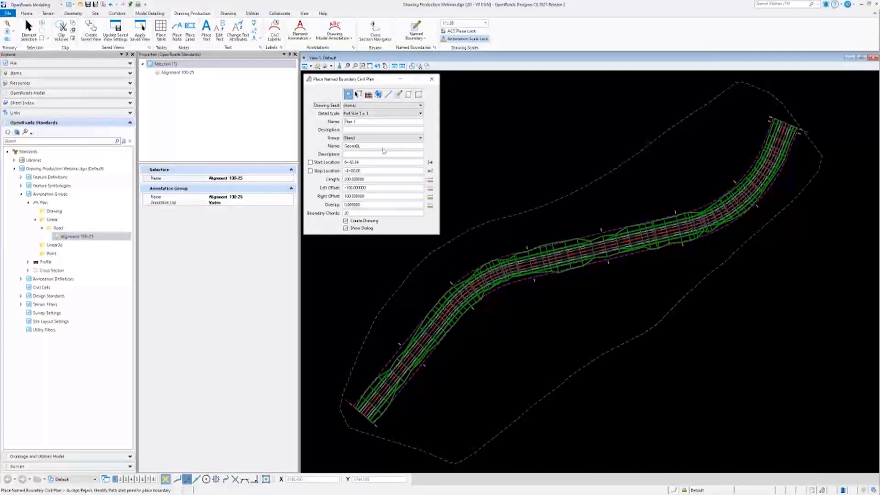
{"action": "left_click", "coordinate": [365, 163]}
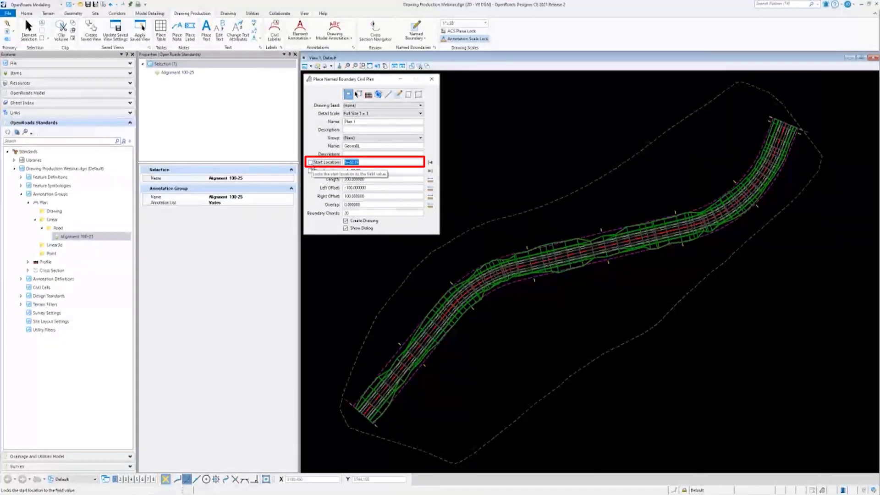
{"action": "type", "text": "0"}
{"action": "key", "text": "Return"}
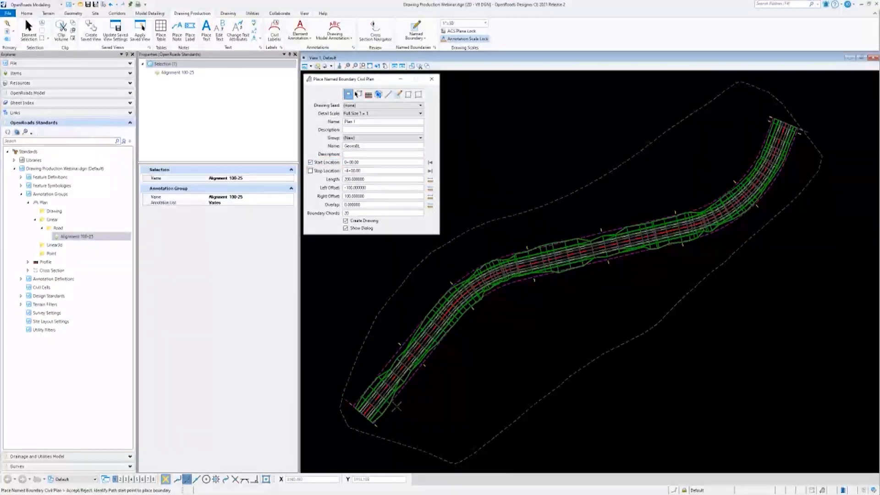
{"action": "left_click", "coordinate": [414, 389]}
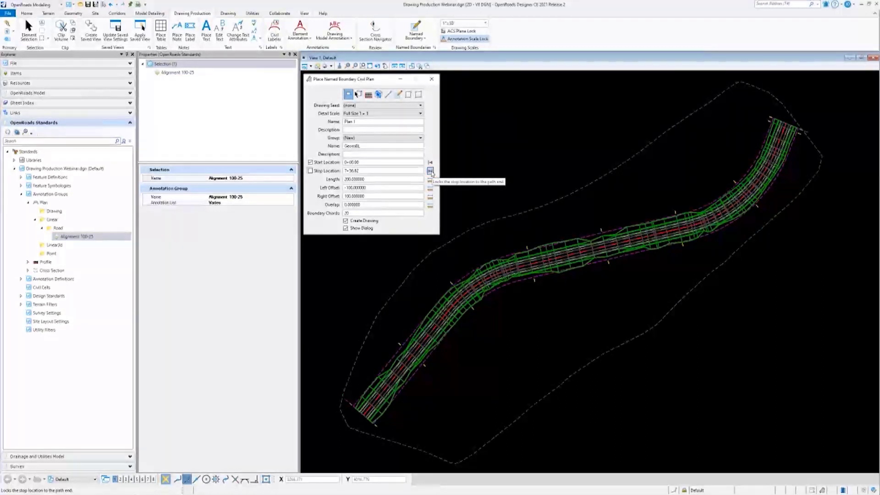
Lock the stop location to the path end at 21+16.77, previewing boundaries along the alignment.
{"action": "left_click", "coordinate": [431, 170]}
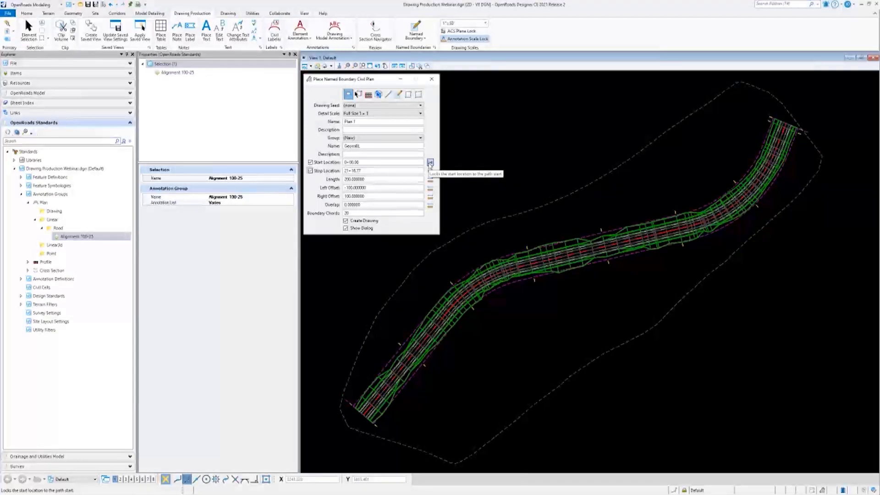
{"action": "left_click", "coordinate": [430, 163]}
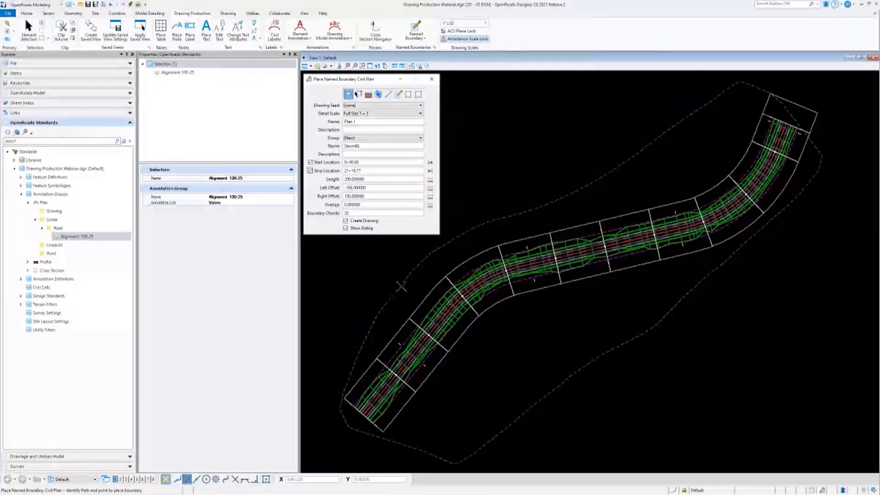
Name the civil plan boundary 'Test' and leave its description blank.
{"action": "left_click", "coordinate": [423, 242]}
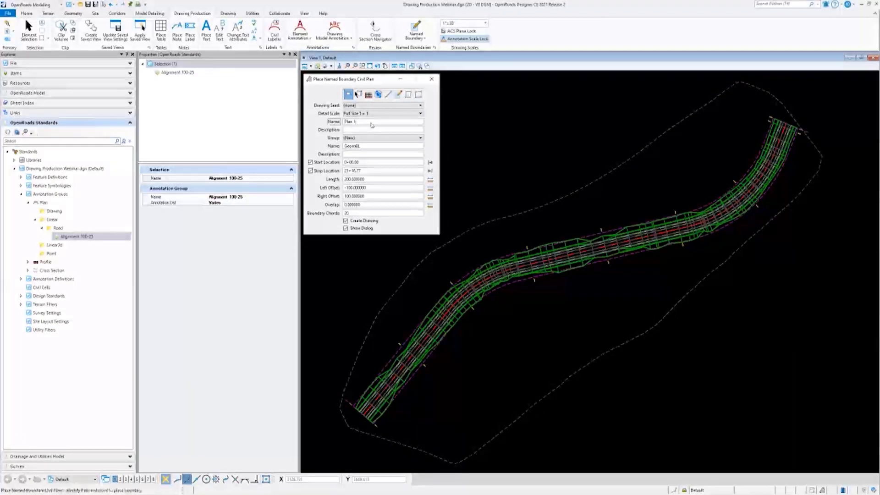
{"action": "left_click", "coordinate": [374, 122]}
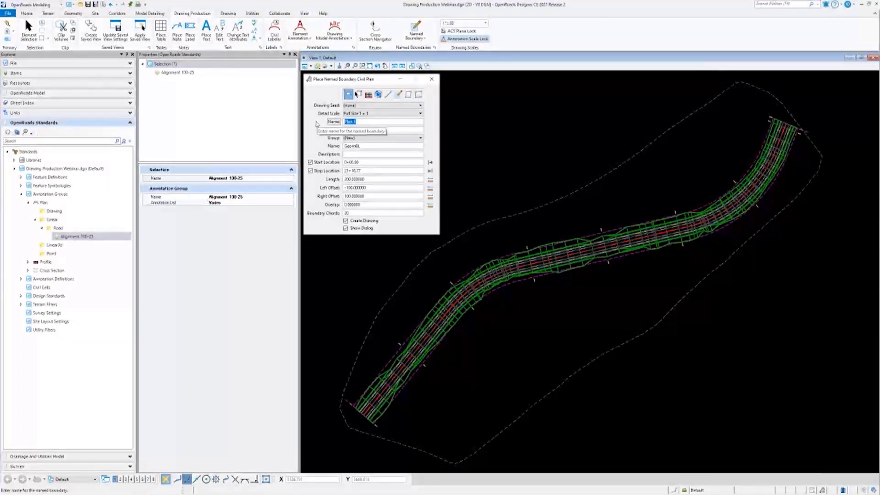
{"action": "type", "text": "Test"}
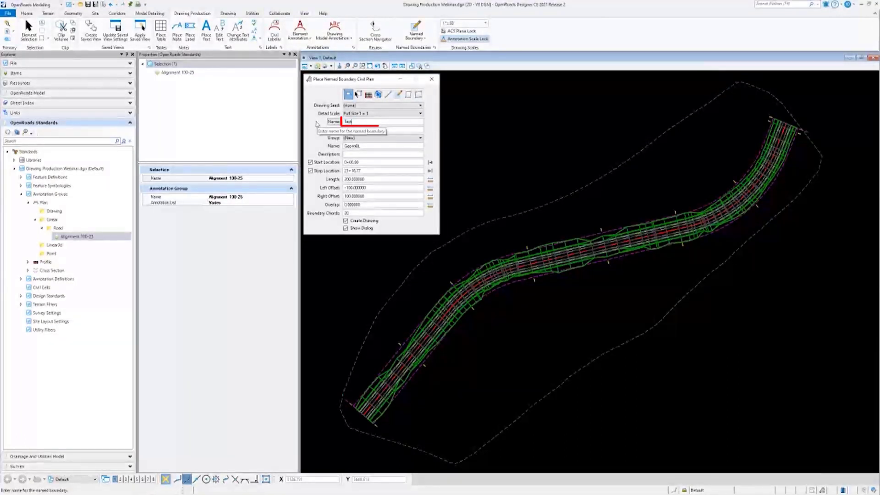
{"action": "left_click", "coordinate": [372, 131]}
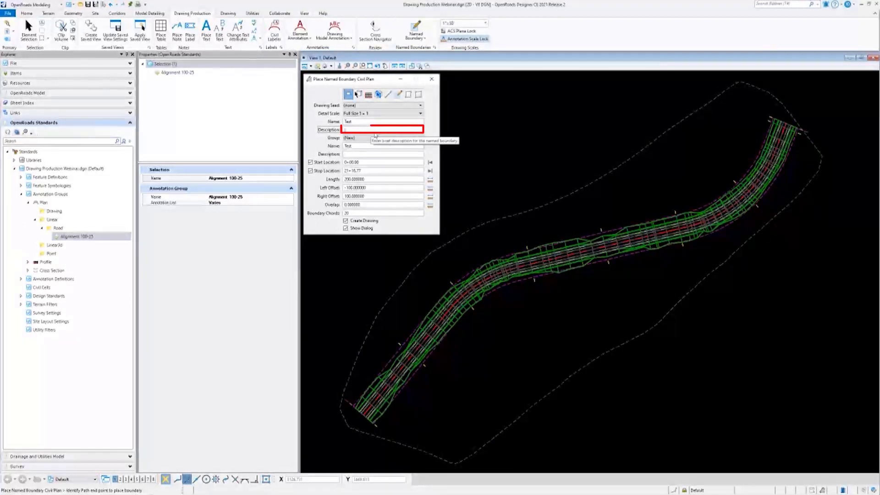
{"action": "type", "text": "Example"}
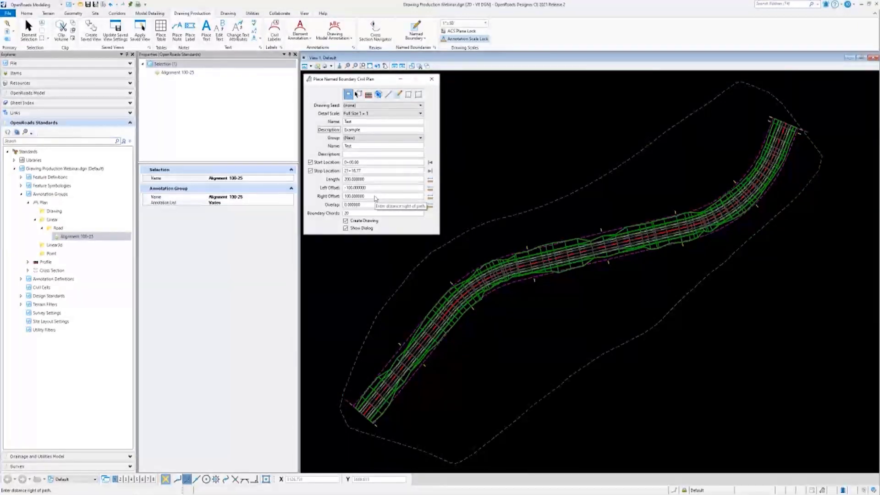
{"action": "key", "text": "BackSpace"}
{"action": "key", "text": "BackSpace"}
{"action": "key", "text": "BackSpace"}
{"action": "key", "text": "BackSpace"}
{"action": "key", "text": "BackSpace"}
{"action": "key", "text": "BackSpace"}
{"action": "key", "text": "BackSpace"}
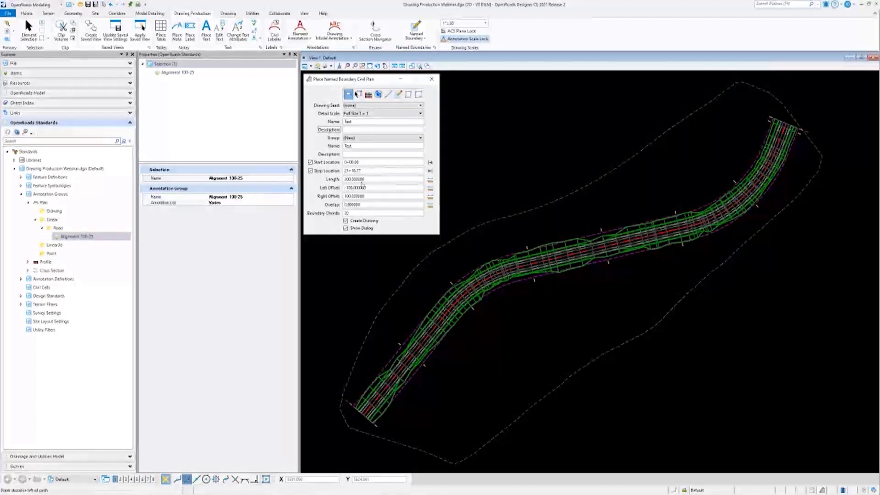
Change the plan boundary length to 500.
{"action": "left_click", "coordinate": [367, 180]}
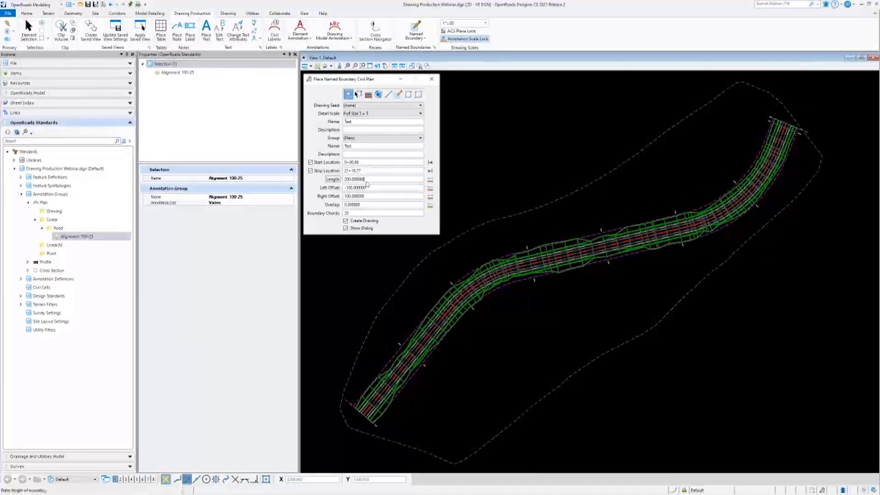
{"action": "left_click_drag", "start_coordinate": [368, 180], "coordinate": [337, 182]}
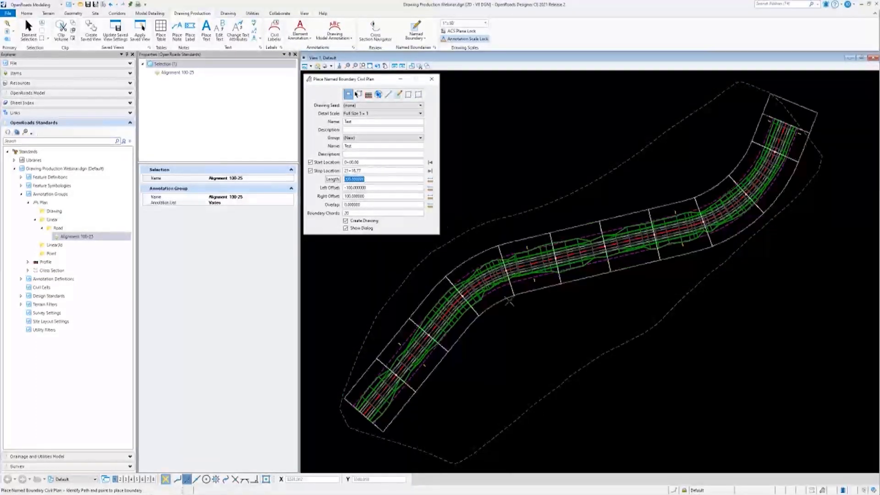
{"action": "type", "text": "500"}
{"action": "key", "text": "Tab"}
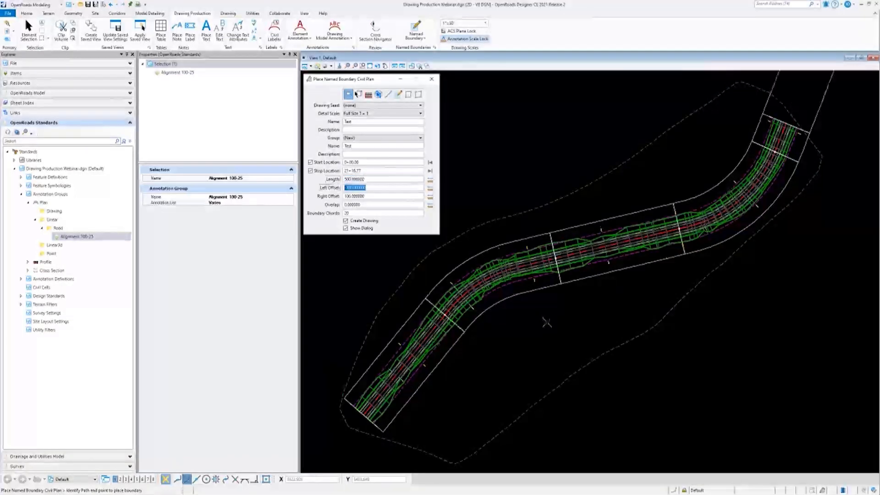
Set the boundary overlap to 0, correcting a first entry of 50.
{"action": "left_click", "coordinate": [350, 205]}
{"action": "type", "text": "50"}
{"action": "key", "text": "Tab"}
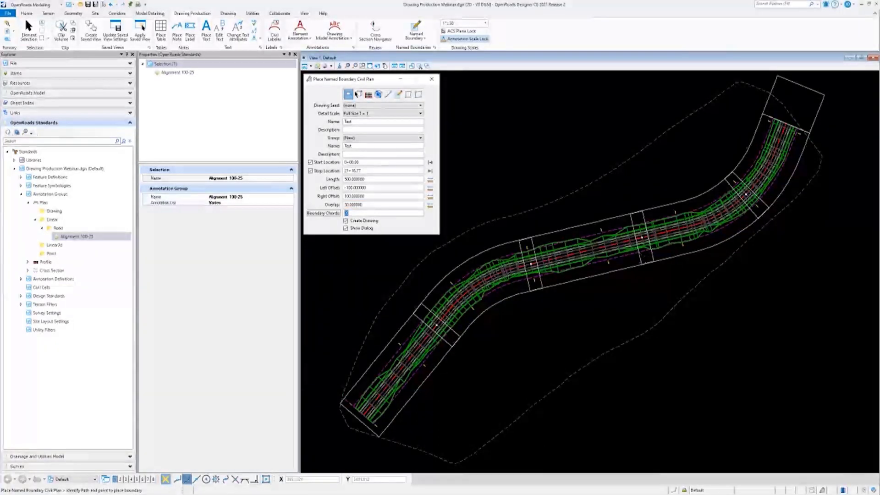
{"action": "key", "text": "shift+Tab"}
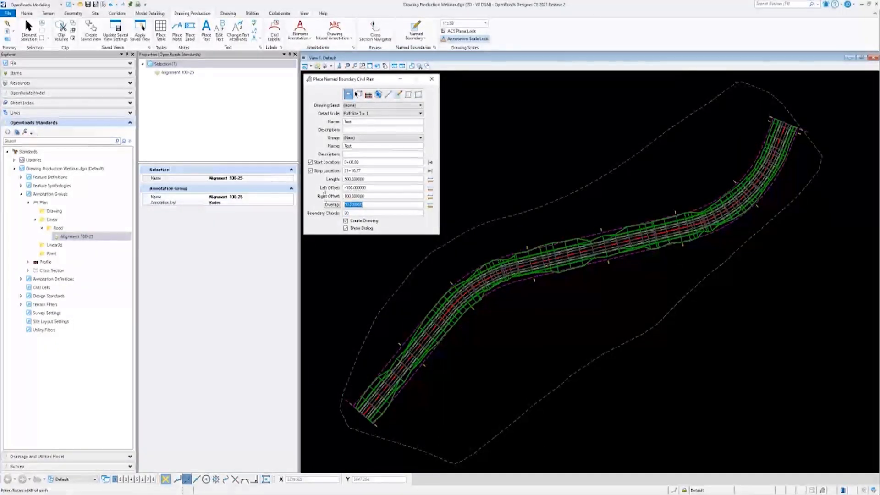
{"action": "type", "text": "0"}
{"action": "key", "text": "Tab"}
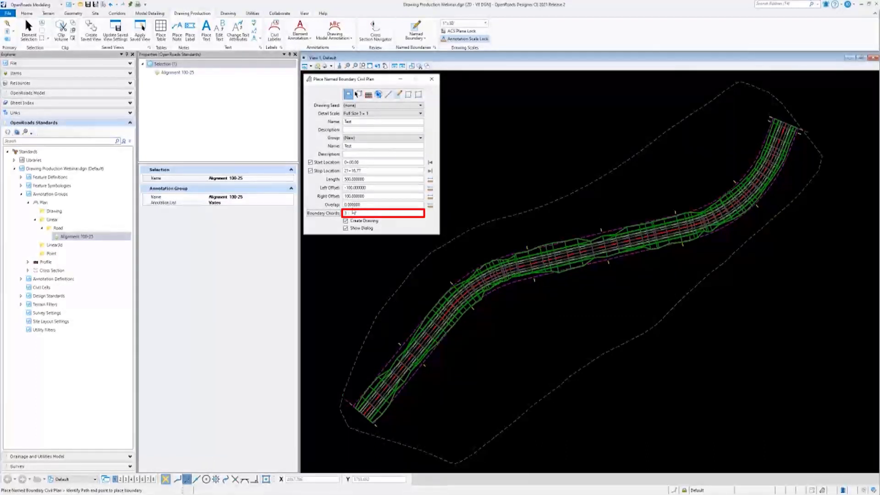
Keep boundary chords at 20 and turn off Create Drawing.
{"action": "key", "text": "Tab"}
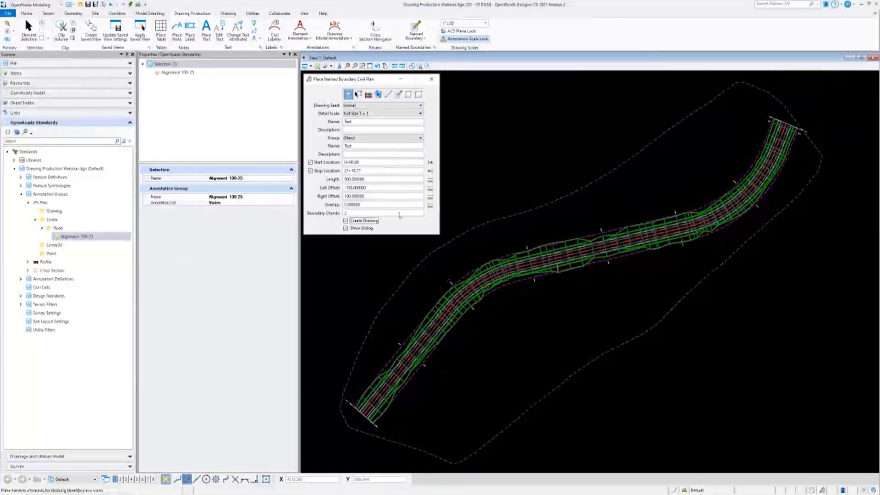
{"action": "type", "text": "0"}
{"action": "key", "text": "Tab"}
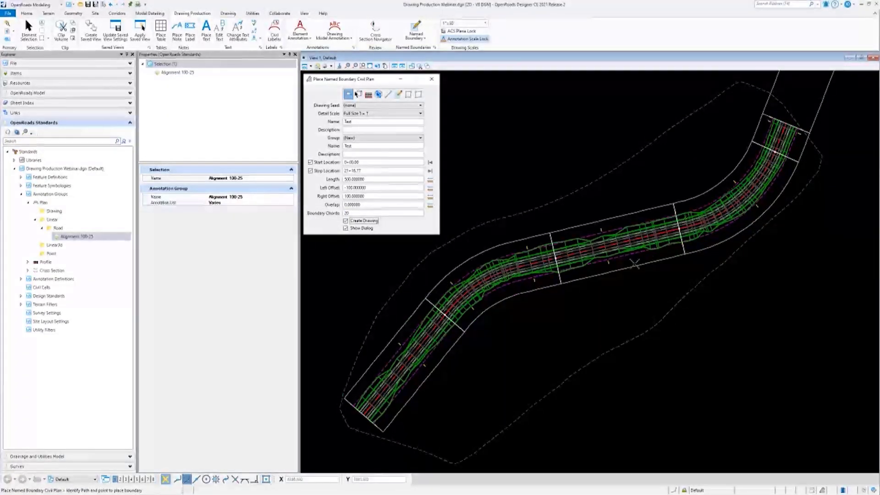
{"action": "left_click", "coordinate": [377, 204]}
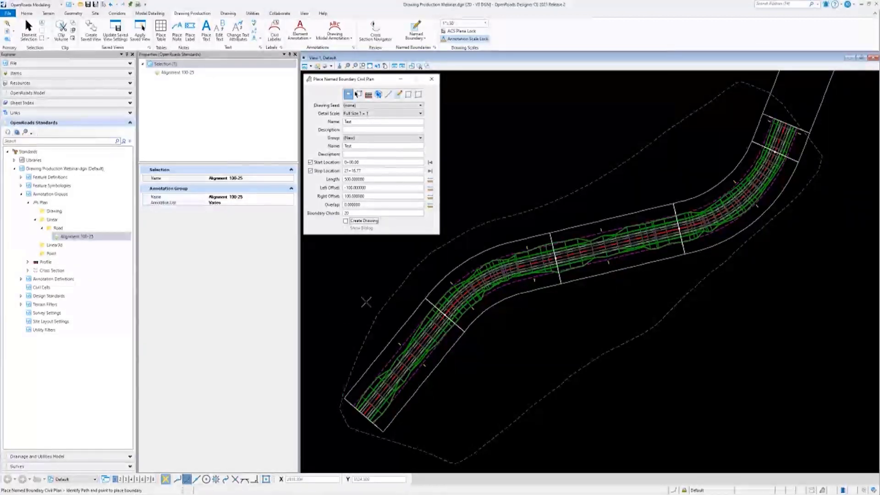
Place the 500-long plan boundaries with the ANSI D_Plan-Profile PLAN seed along the alignment.
{"action": "left_click", "coordinate": [417, 107]}
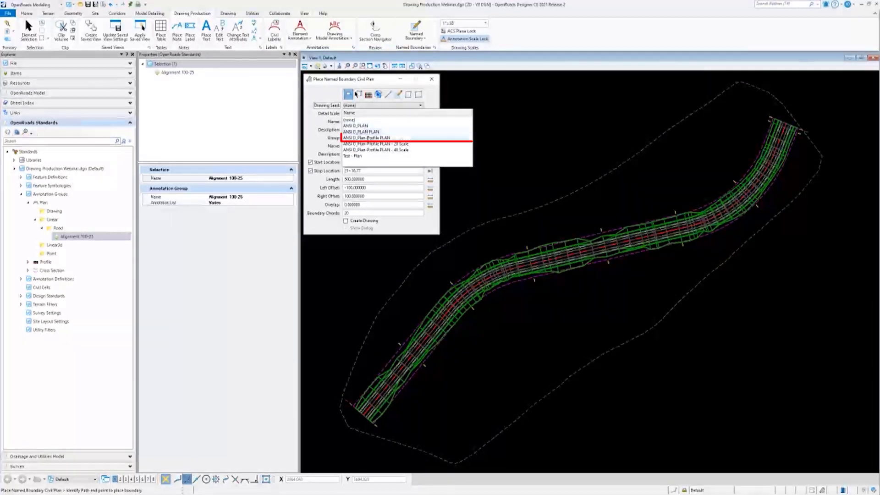
{"action": "left_click", "coordinate": [368, 138]}
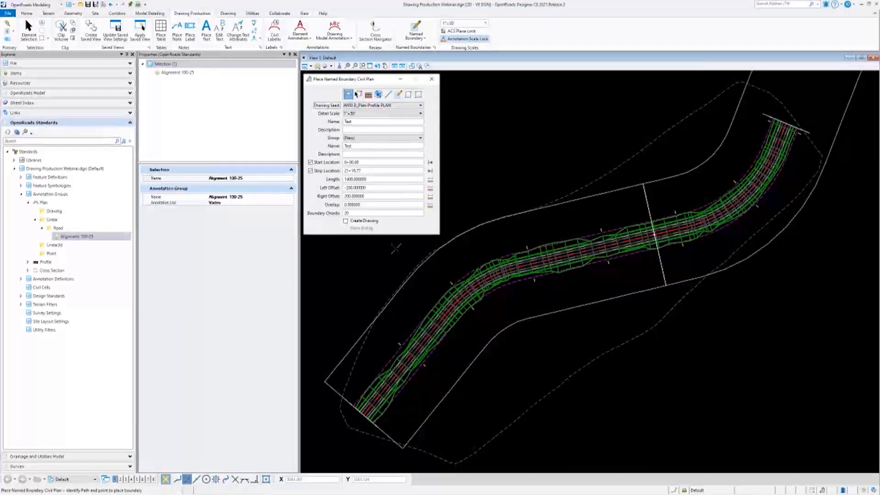
{"action": "left_click", "coordinate": [356, 179]}
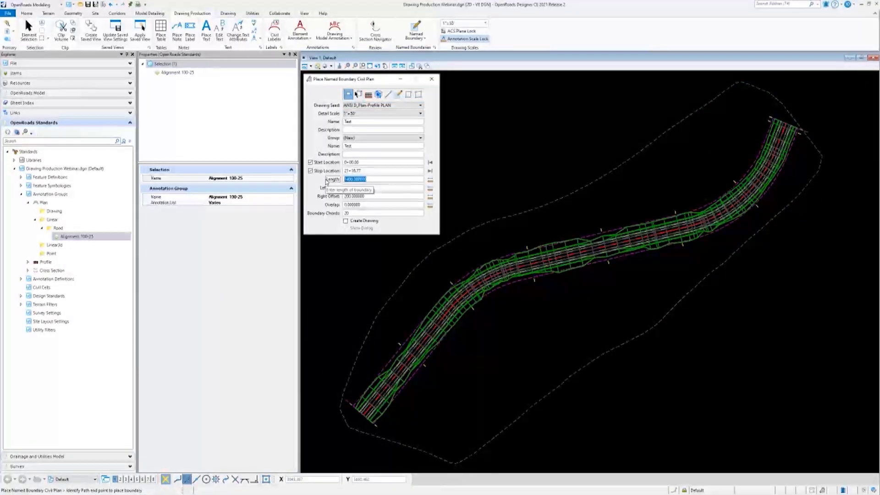
{"action": "type", "text": "50"}
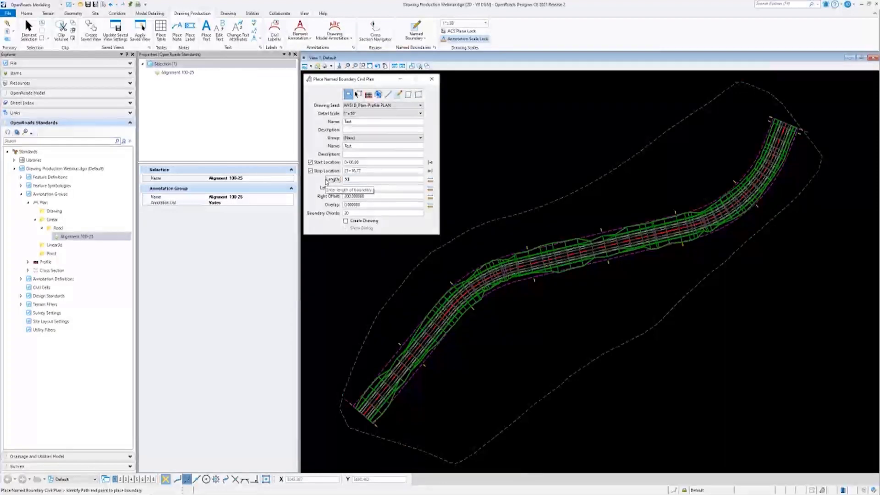
{"action": "type", "text": "0"}
{"action": "key", "text": "Tab"}
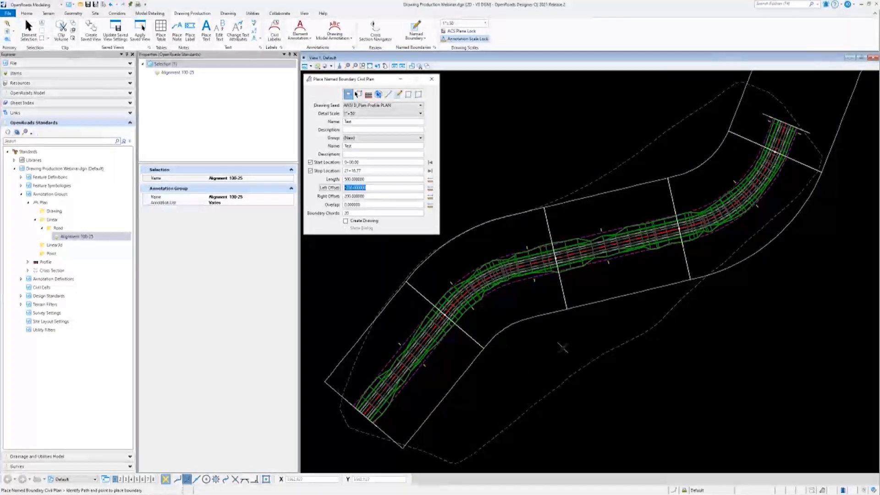
{"action": "left_click", "coordinate": [588, 349]}
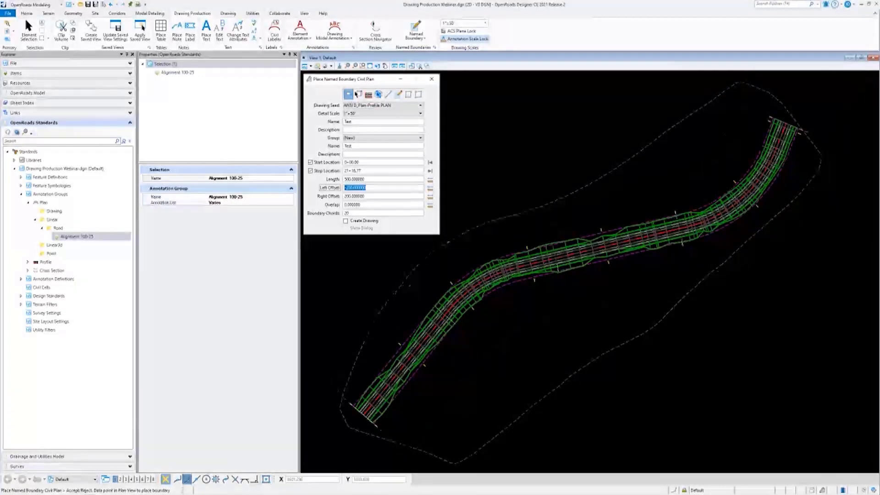
{"action": "left_click", "coordinate": [515, 355]}
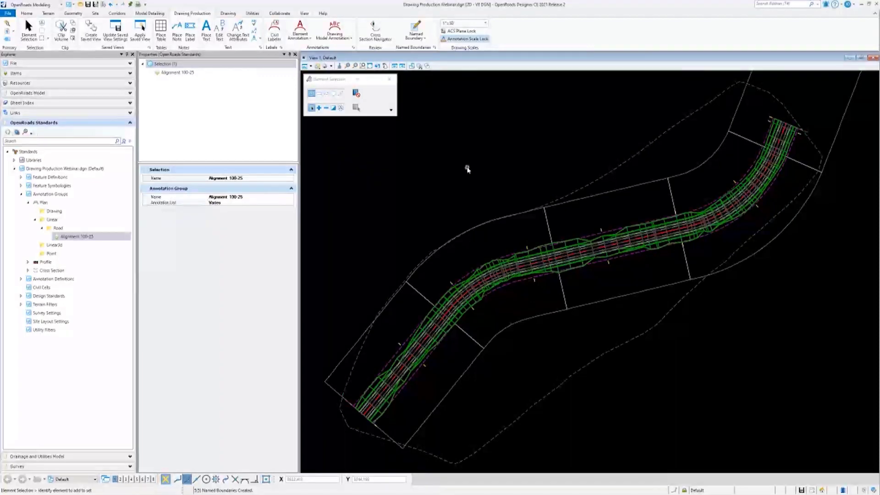
Reopen Named Boundary in Civil Profile mode using the ANSI D_Plan-Profile PROFILE seed.
{"action": "left_click", "coordinate": [416, 28]}
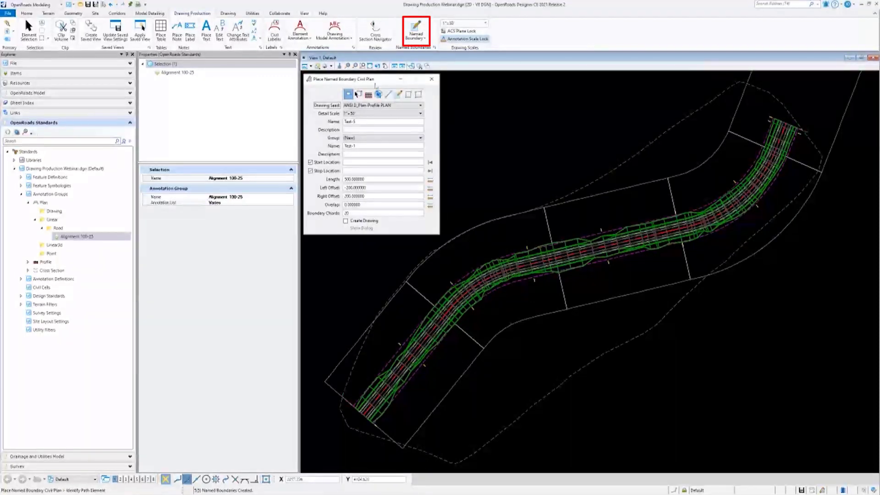
{"action": "left_click", "coordinate": [367, 95]}
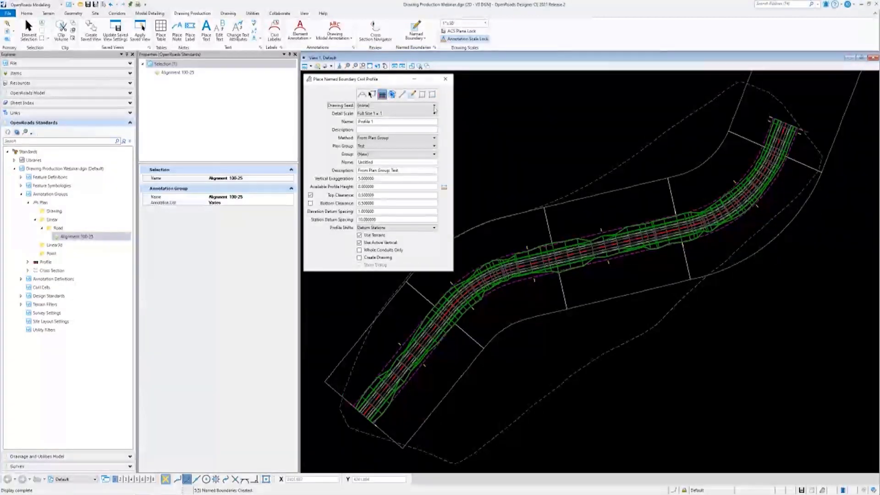
{"action": "left_click", "coordinate": [419, 106]}
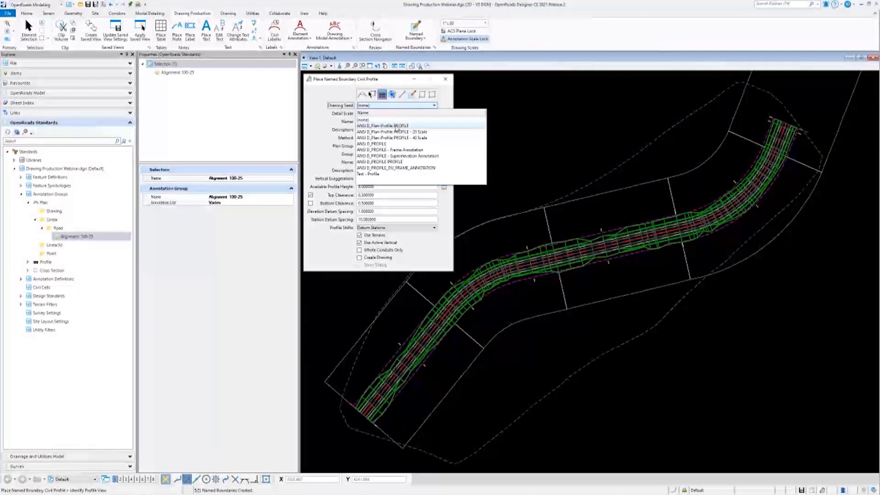
{"action": "left_click", "coordinate": [395, 126]}
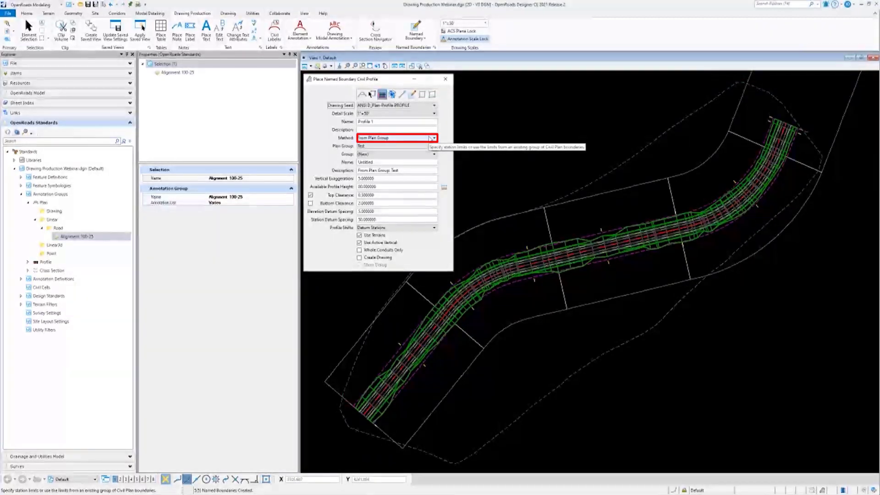
Keep the From Plan Group method on the Test plan group, with profile shifts at Datum Stations.
{"action": "left_click", "coordinate": [431, 138]}
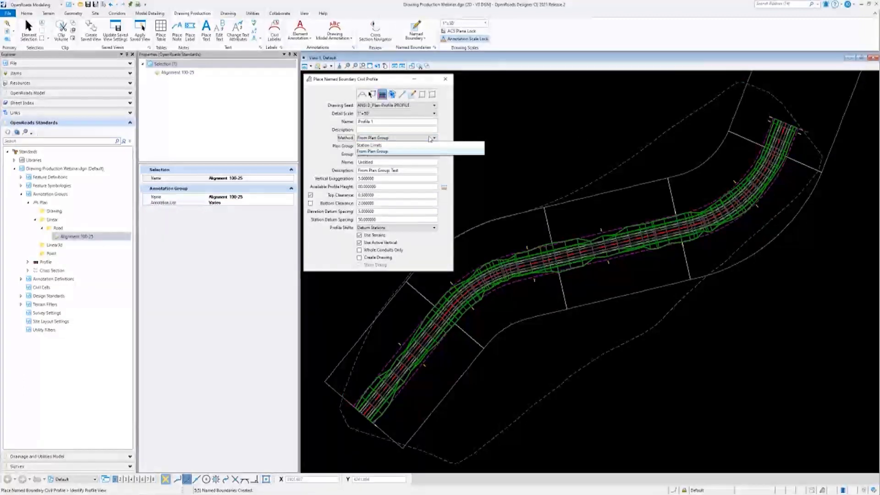
{"action": "left_click", "coordinate": [383, 145]}
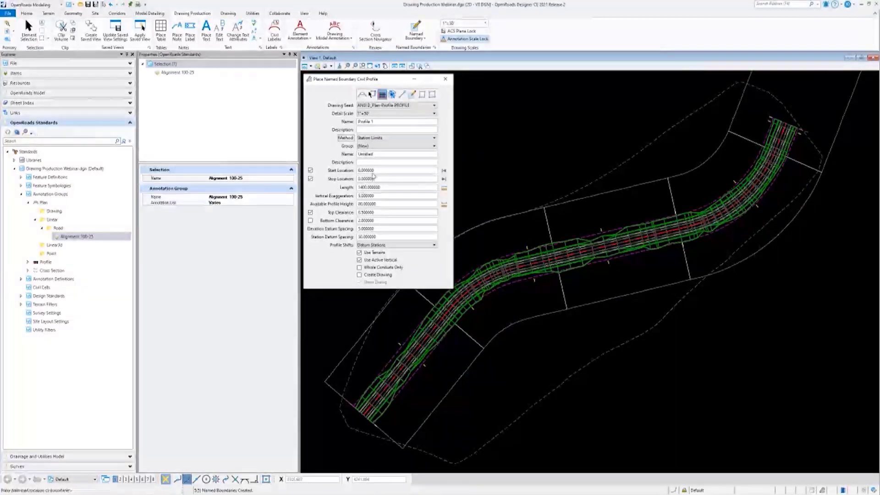
{"action": "left_click", "coordinate": [394, 138]}
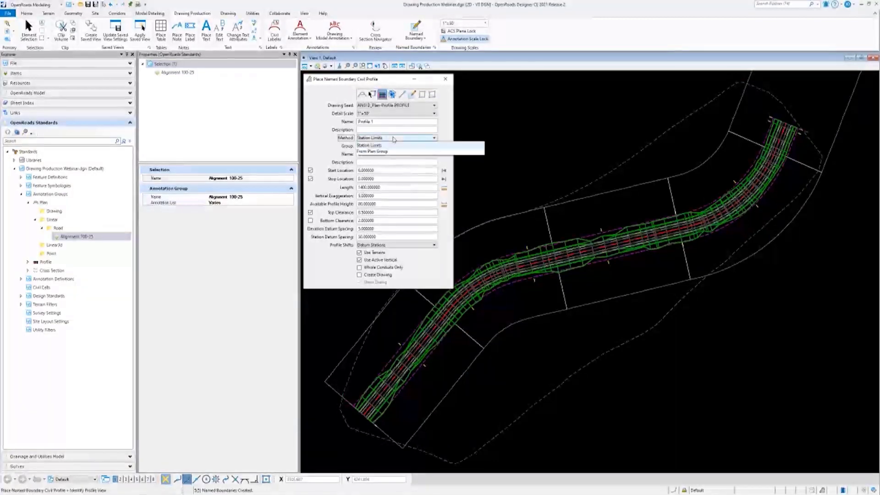
{"action": "left_click", "coordinate": [384, 151]}
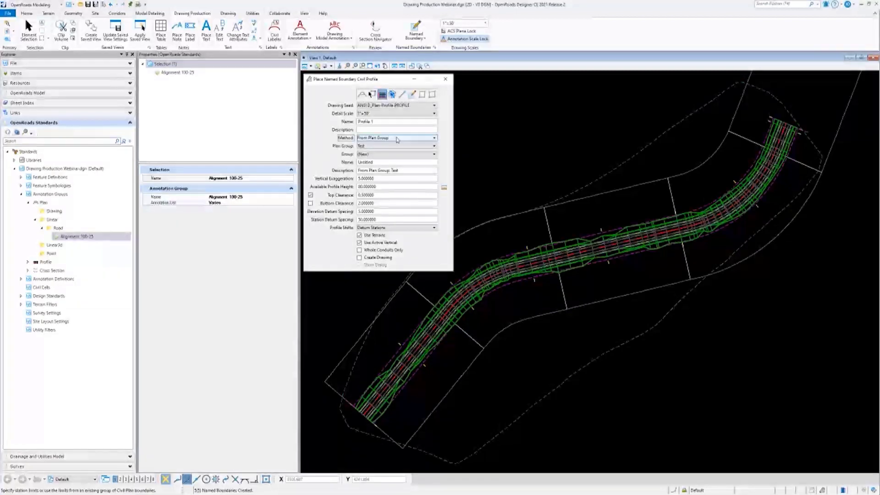
{"action": "left_click", "coordinate": [380, 146]}
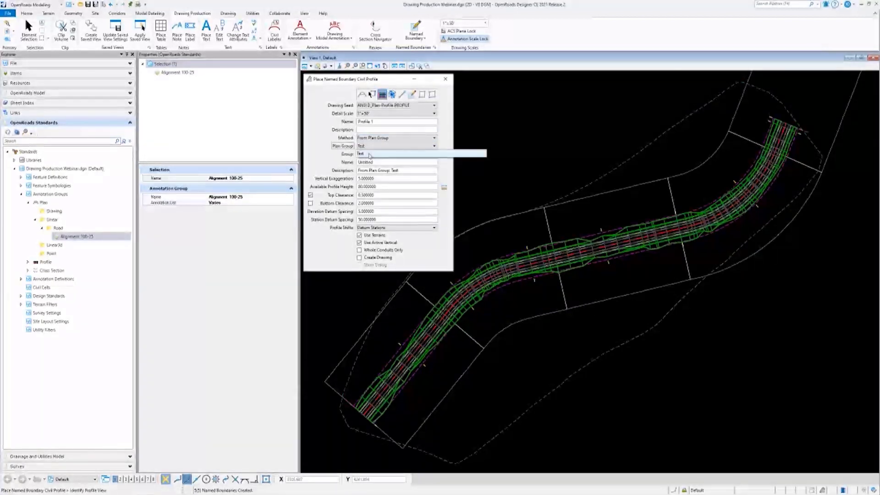
{"action": "left_click", "coordinate": [372, 155]}
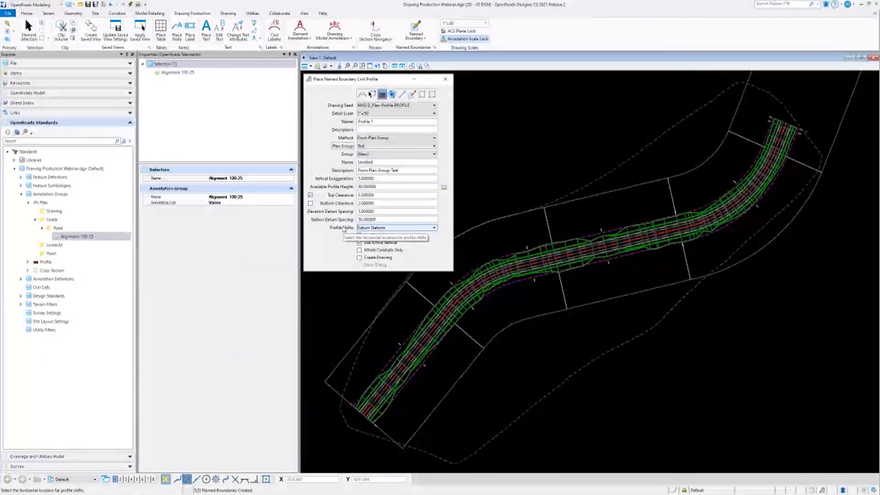
{"action": "left_click", "coordinate": [433, 228]}
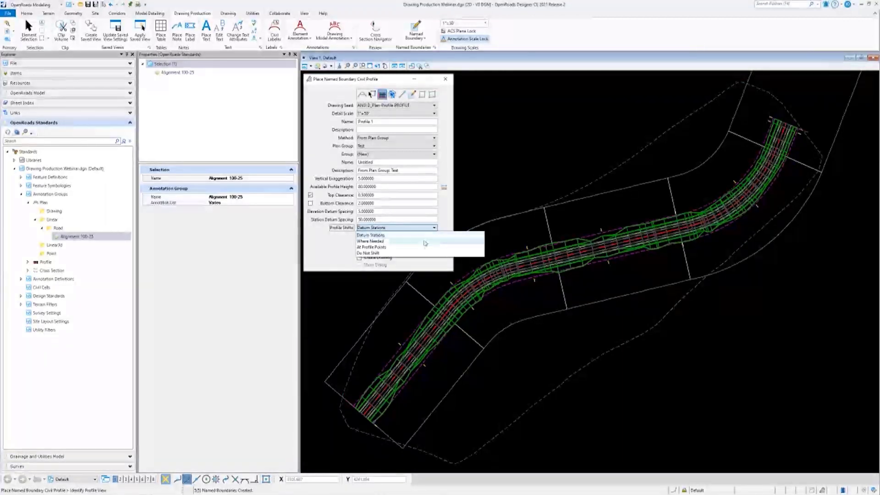
{"action": "left_click", "coordinate": [453, 212]}
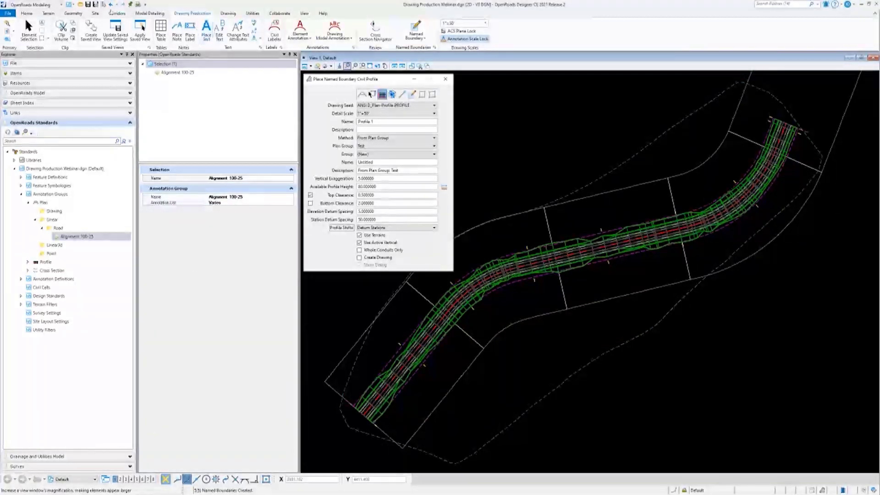
Open the GeomBL alignment's profile model in View 2 beside the plan.
{"action": "left_click", "coordinate": [73, 14]}
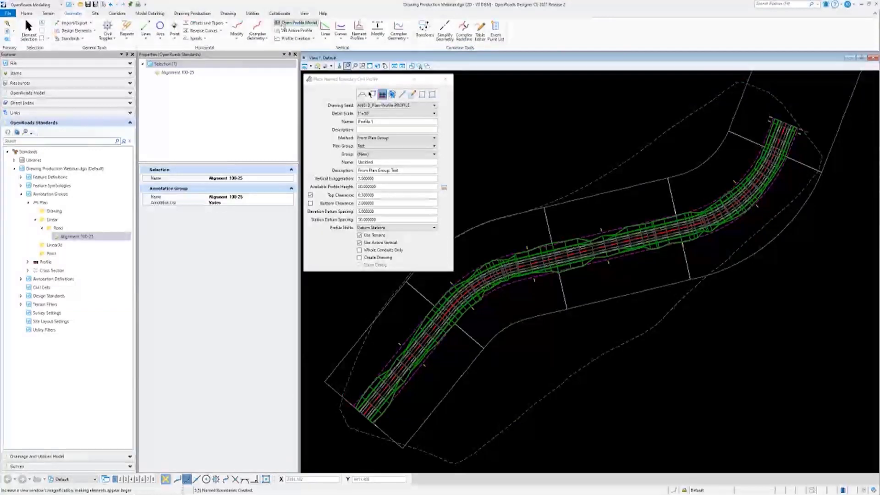
{"action": "left_click", "coordinate": [296, 22]}
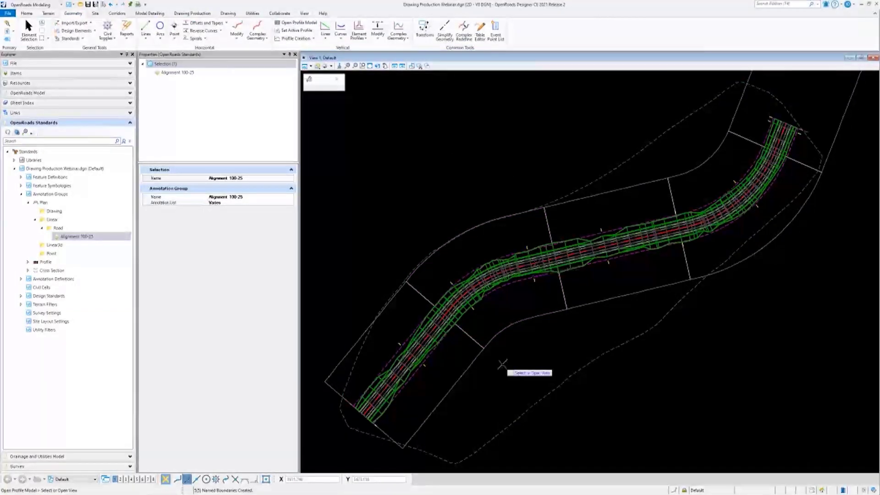
{"action": "left_click", "coordinate": [120, 481]}
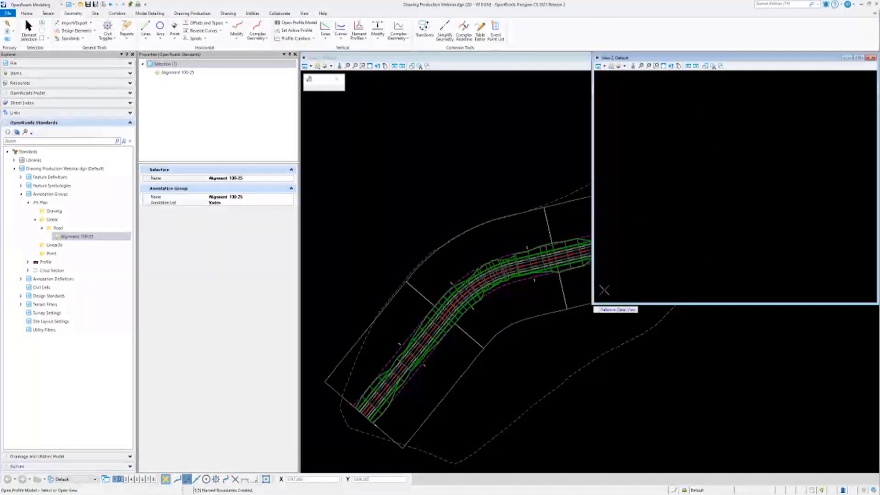
{"action": "left_click", "coordinate": [692, 229]}
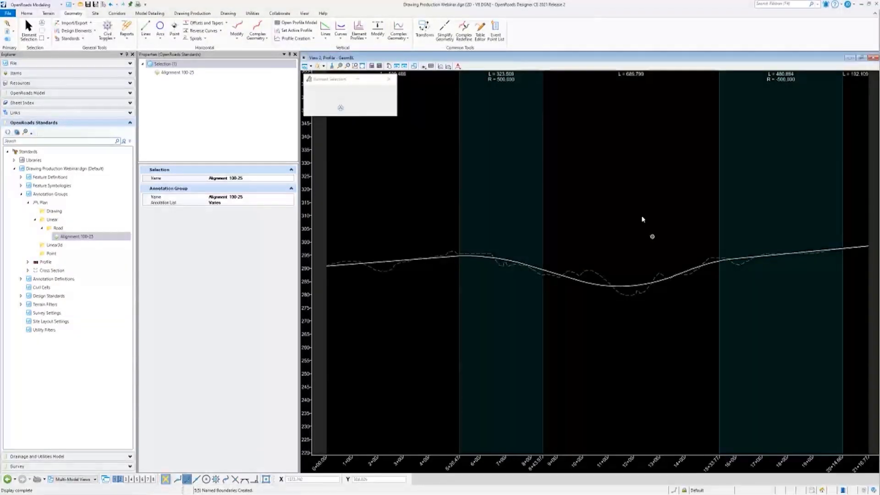
{"action": "left_click", "coordinate": [860, 57]}
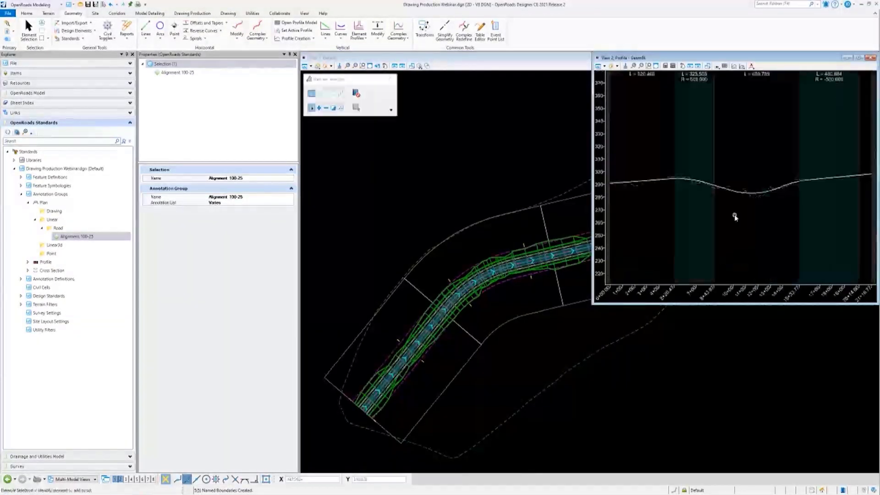
Start placing a Civil Profile named boundary from Drawing Production.
{"action": "left_click", "coordinate": [192, 14]}
{"action": "left_click", "coordinate": [415, 32]}
{"action": "left_click", "coordinate": [451, 37]}
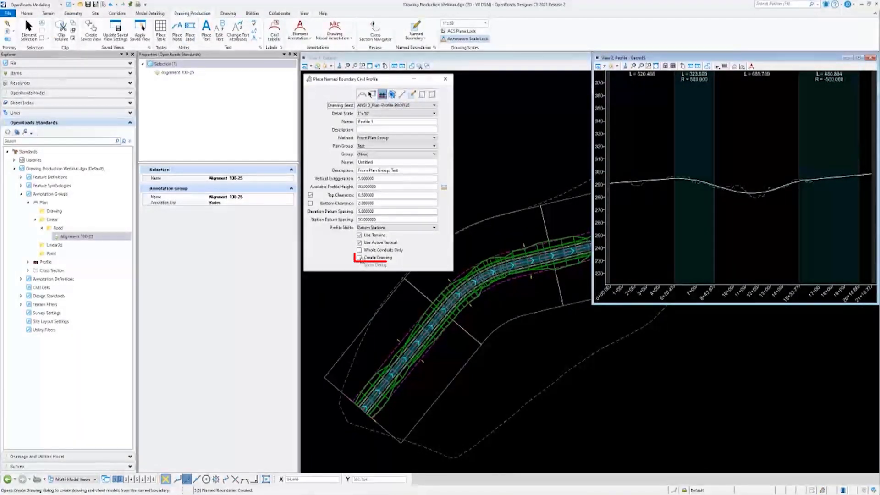
With Create Drawing on, place 40-high profile boundaries along the GeomBL profile in View 2.
{"action": "left_click", "coordinate": [360, 257]}
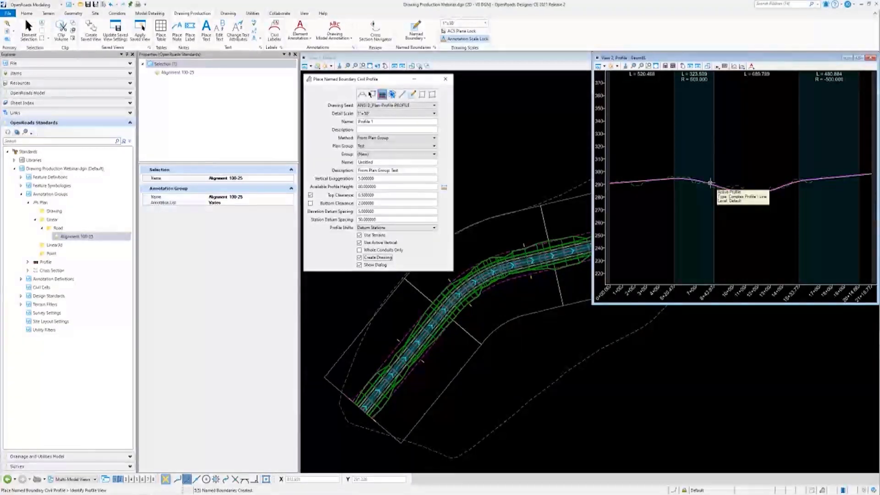
{"action": "left_click", "coordinate": [709, 183]}
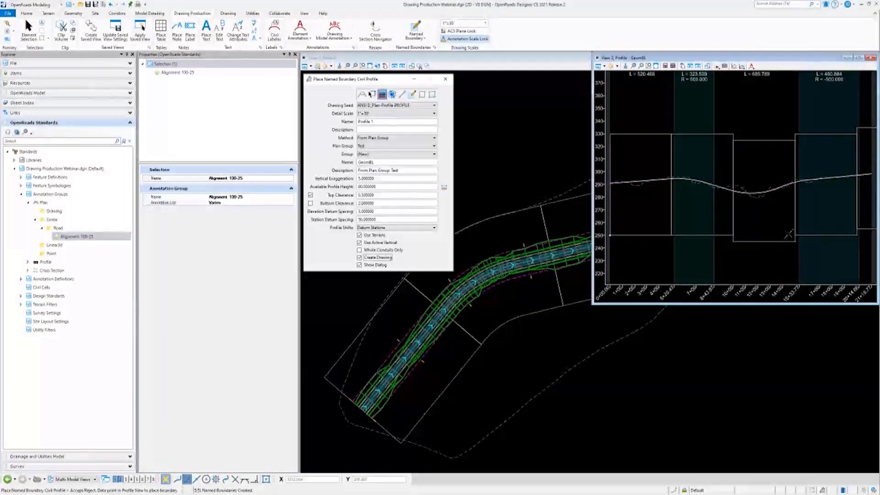
{"action": "left_click", "coordinate": [798, 122]}
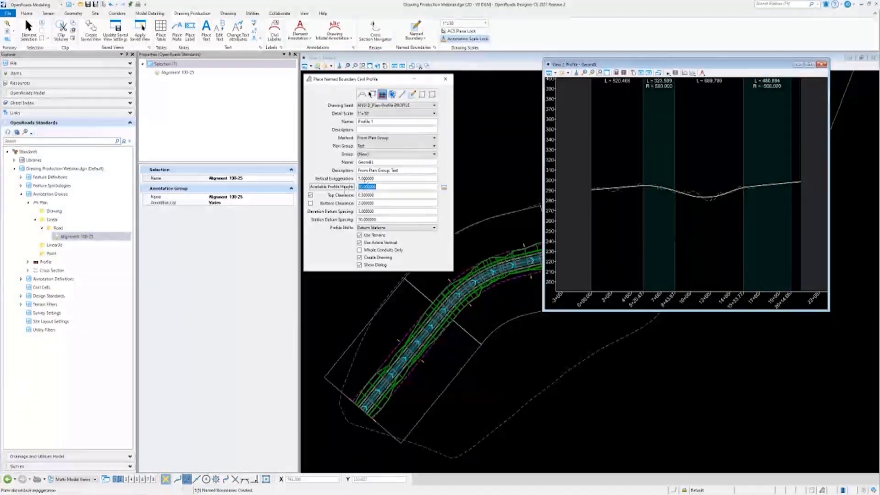
{"action": "type", "text": "40"}
{"action": "key", "text": "Tab"}
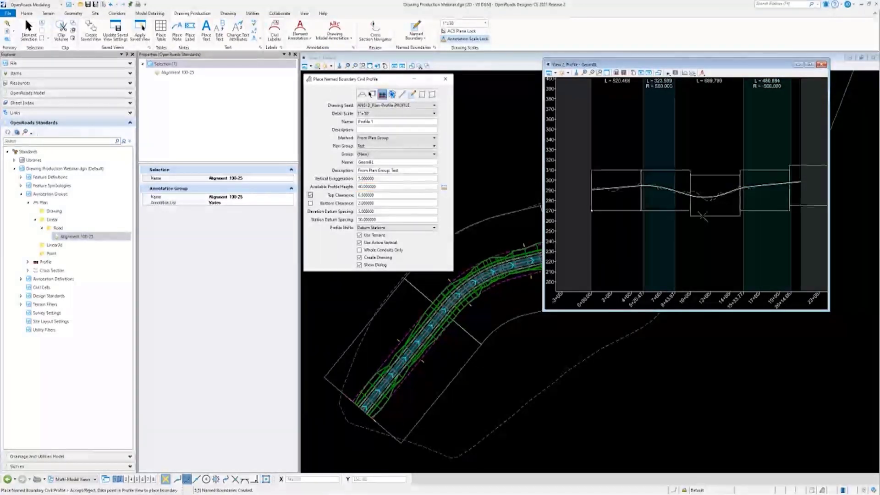
{"action": "left_click", "coordinate": [624, 193]}
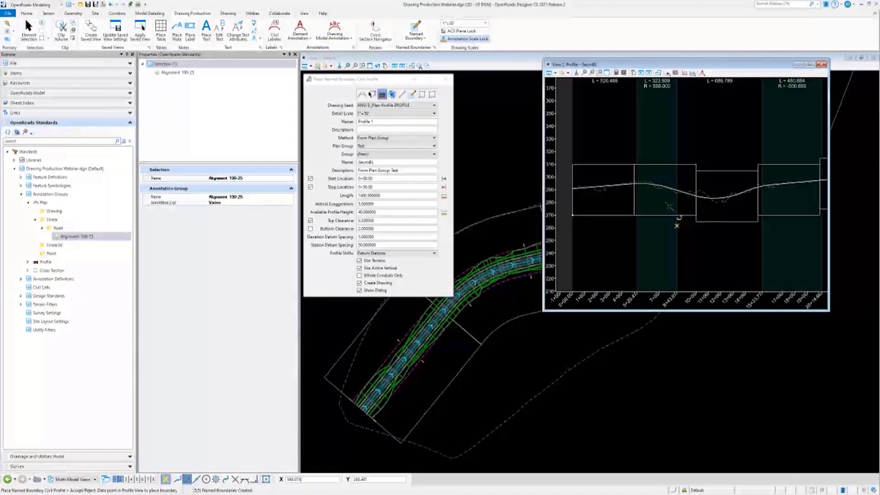
{"action": "left_click", "coordinate": [672, 243]}
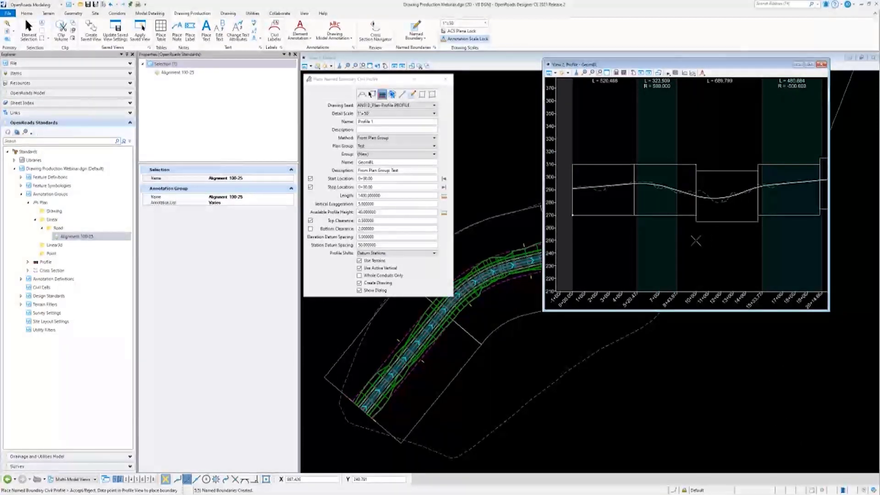
{"action": "left_click", "coordinate": [693, 240]}
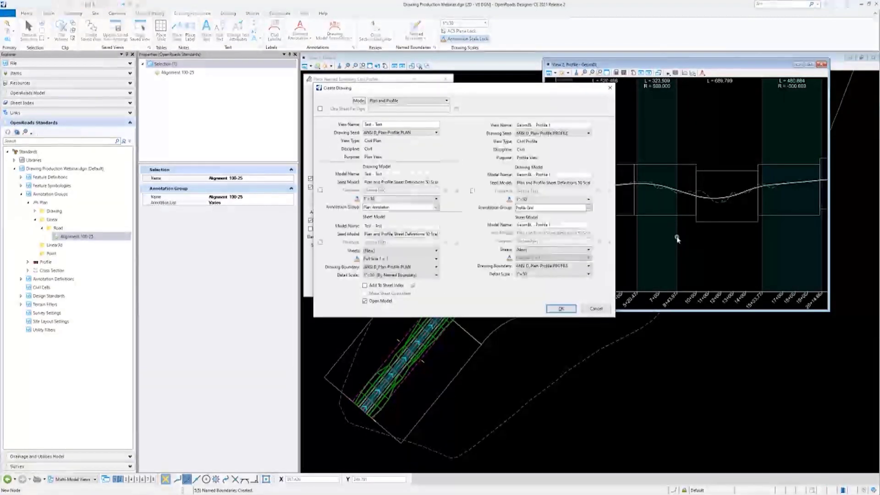
Accept the Plan and Profile settings in Create Drawing to generate the drawings and sheets.
{"action": "mouse_move", "coordinate": [464, 91]}
{"action": "left_mouse_down"}
{"action": "mouse_move", "coordinate": [550, 142]}
{"action": "mouse_move", "coordinate": [551, 177]}
{"action": "mouse_move", "coordinate": [576, 168]}
{"action": "left_mouse_up"}
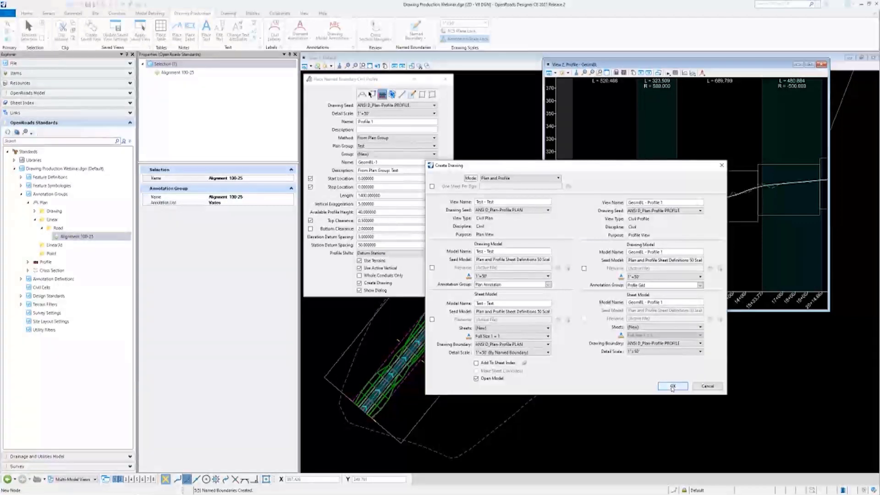
{"action": "left_click", "coordinate": [673, 387]}
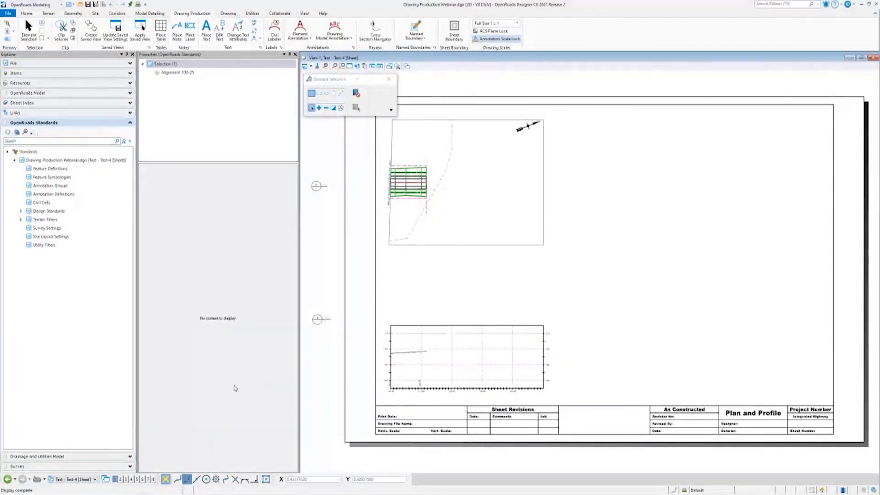
Switch the view group to 'Test - Test Views' from the status bar list.
{"action": "left_click", "coordinate": [90, 480]}
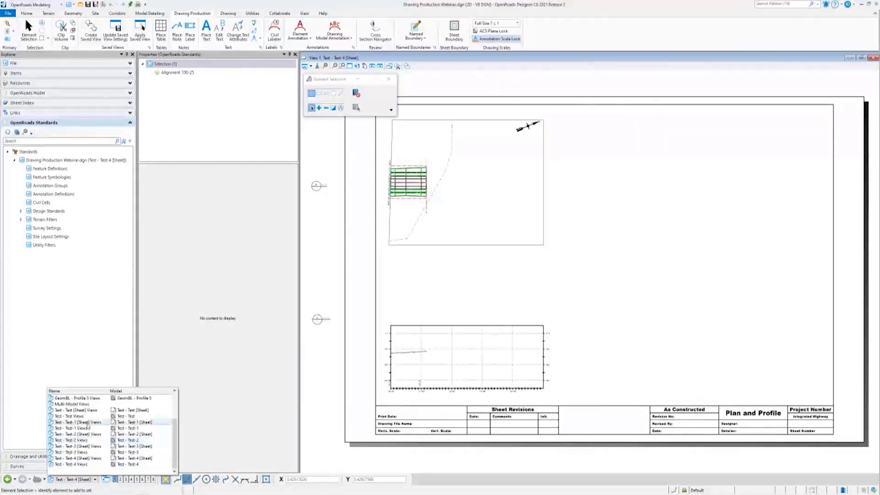
{"action": "scroll", "coordinate": [88, 425], "scroll_direction": "down", "scroll_amount": 3}
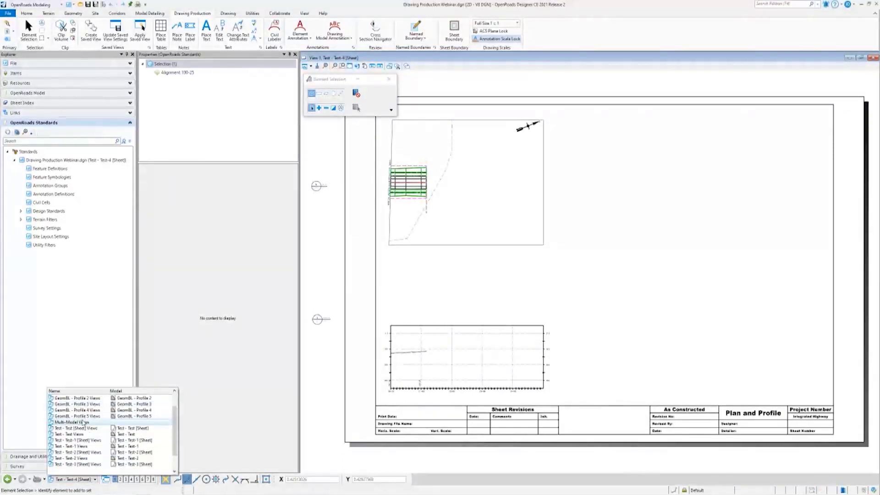
{"action": "scroll", "coordinate": [83, 422], "scroll_direction": "down", "scroll_amount": 1}
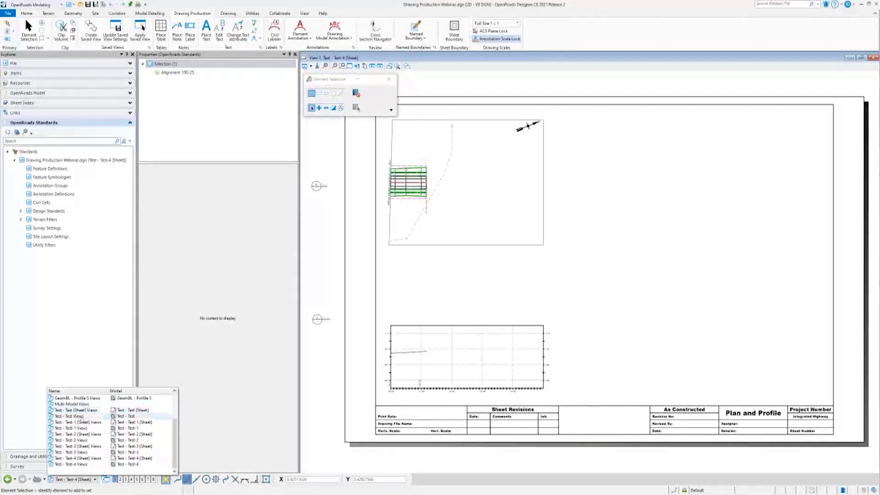
{"action": "left_click", "coordinate": [83, 417]}
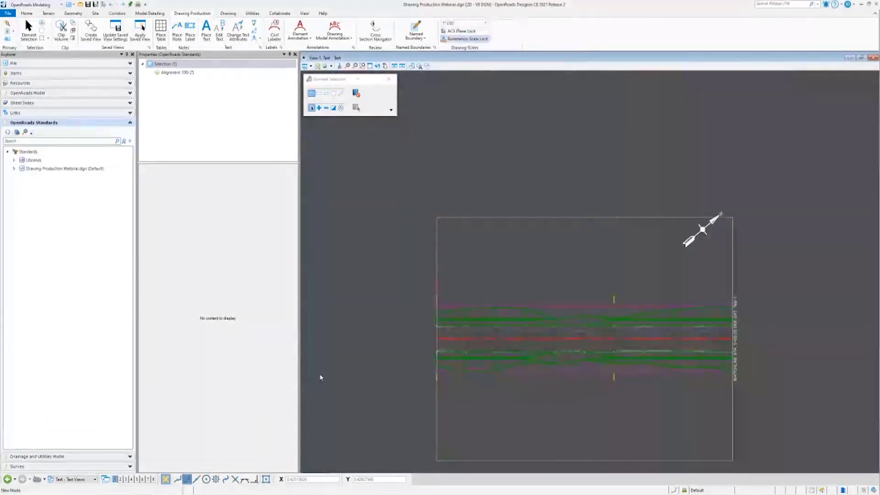